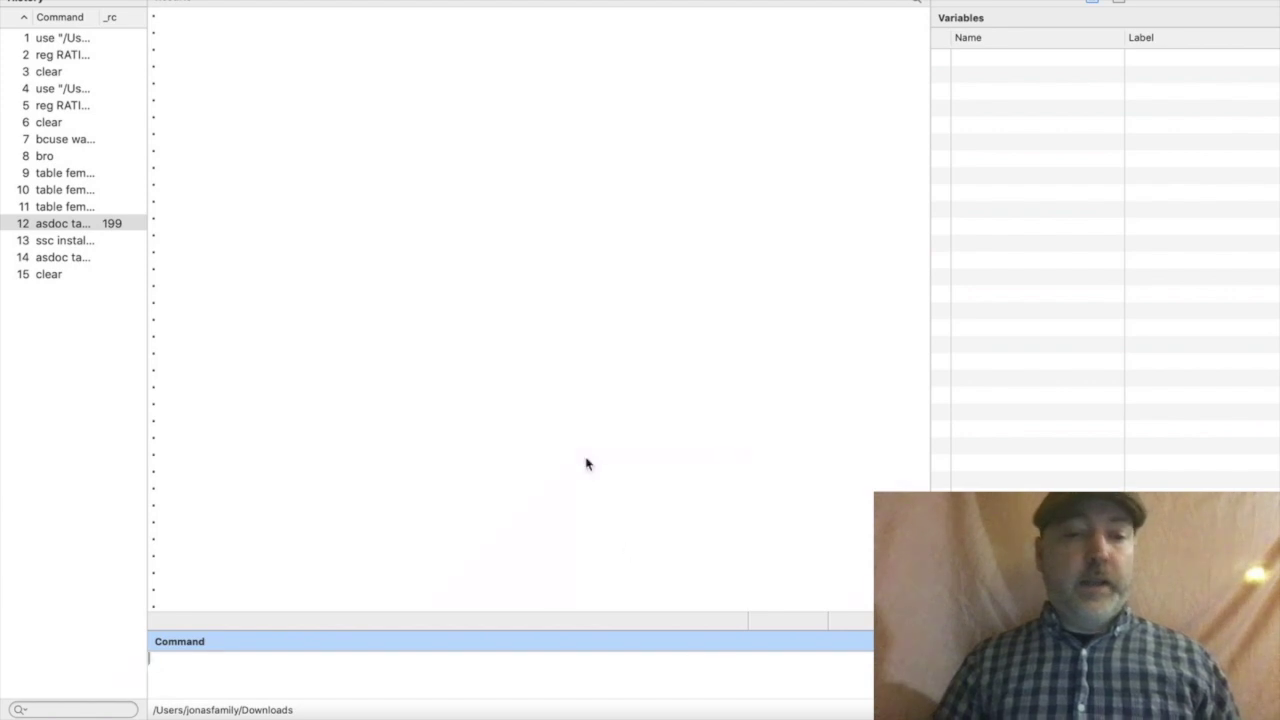
Load the Wooldridge wage1 dataset with bcuse wage1 (526 observations, 24 variables).
{"action": "type", "text": "bc"}
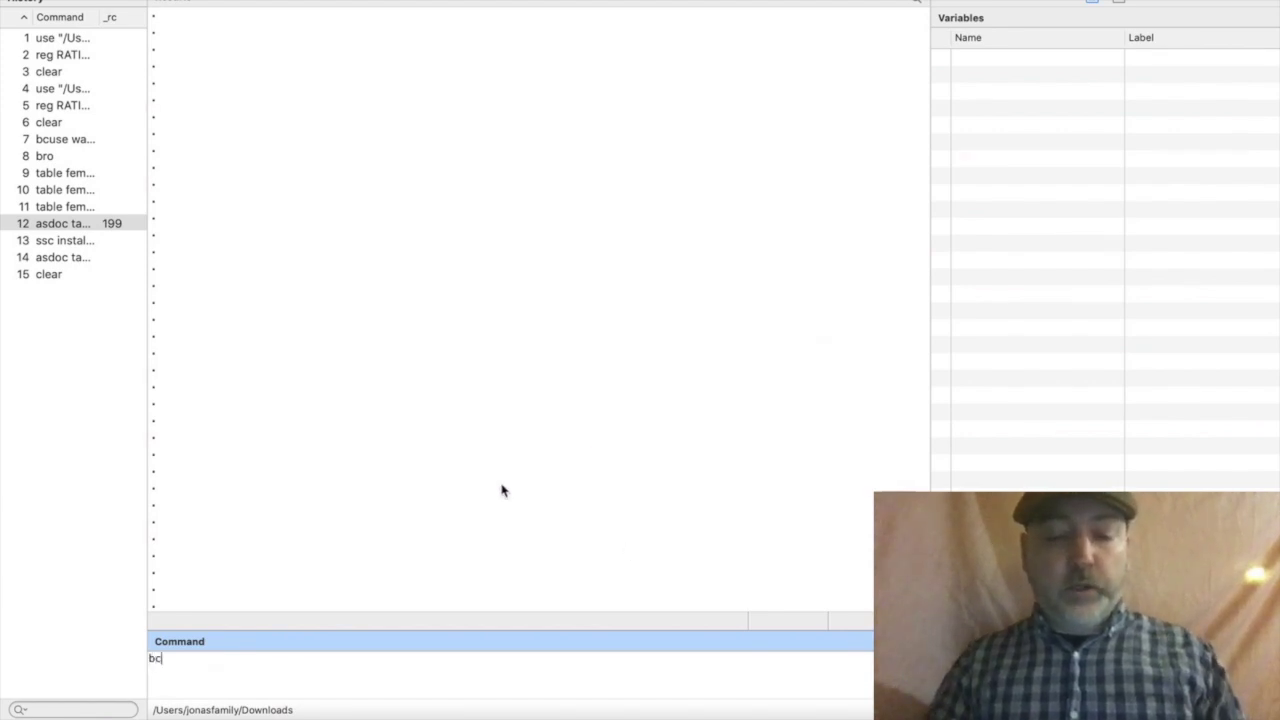
{"action": "type", "text": "use wage1"}
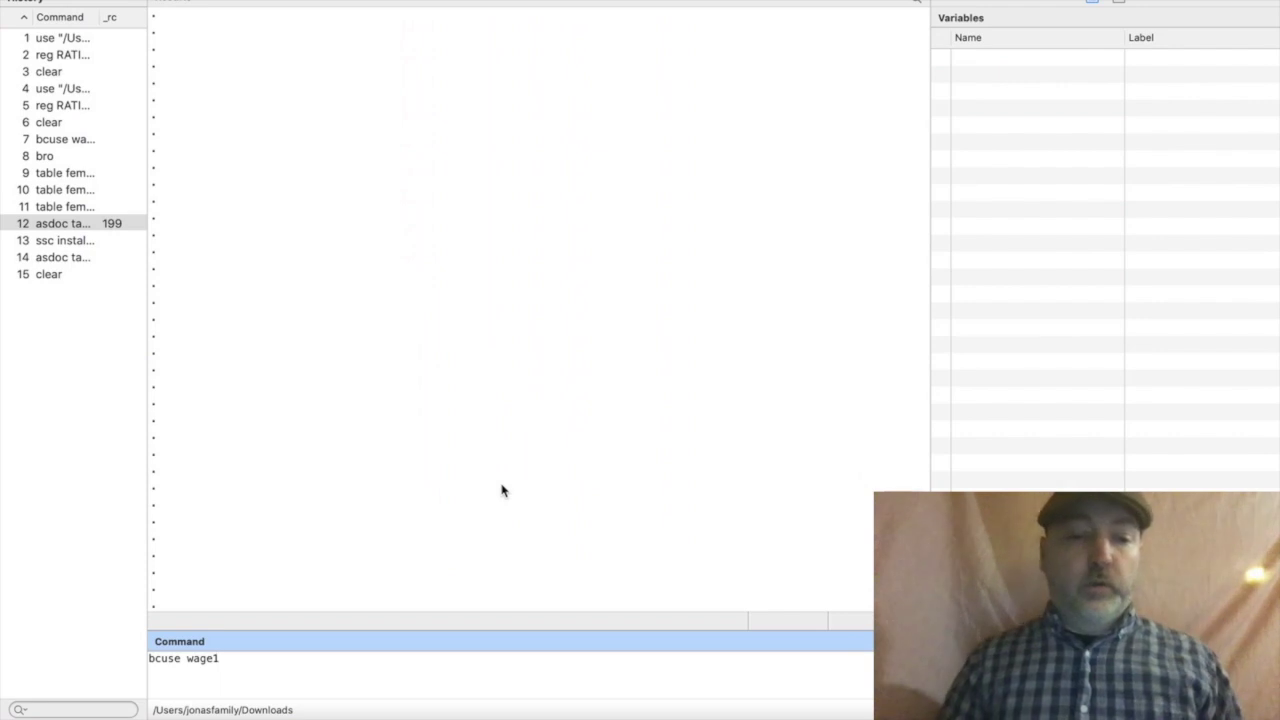
{"action": "key", "text": "Return"}
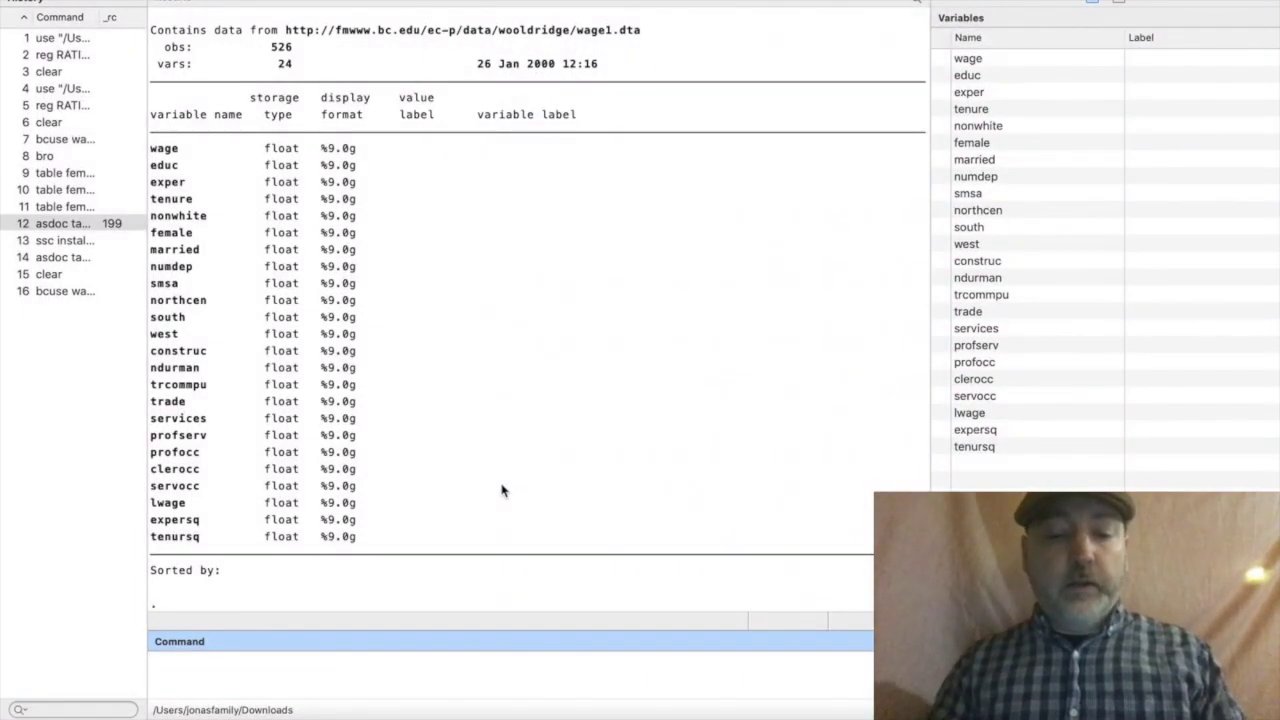
{"action": "type", "text": "table "}
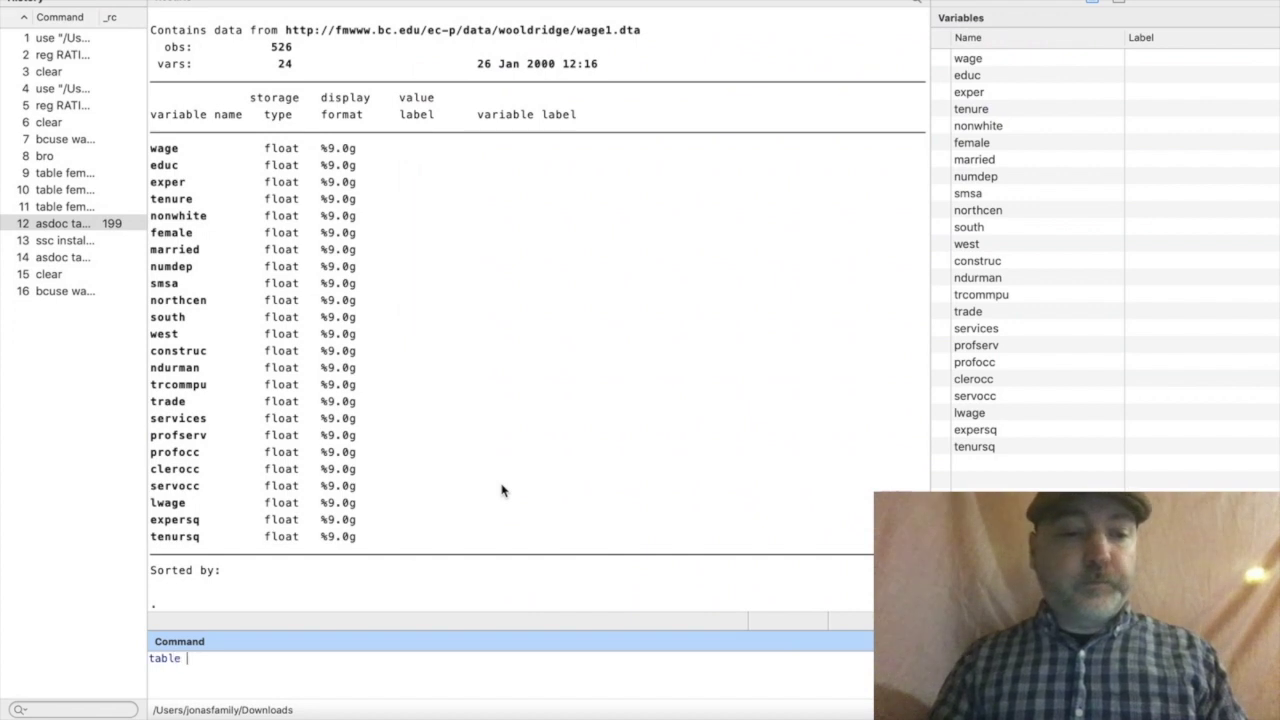
{"action": "type", "text": "fem"}
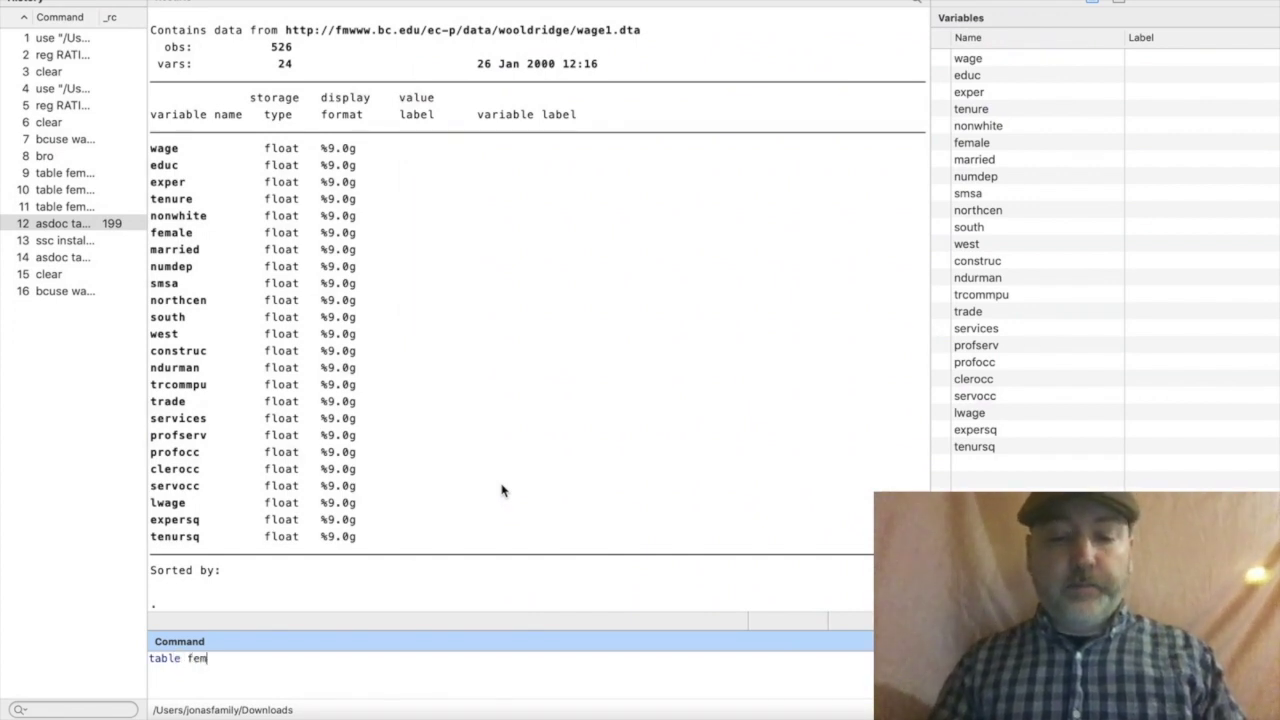
{"action": "type", "text": "ale"}
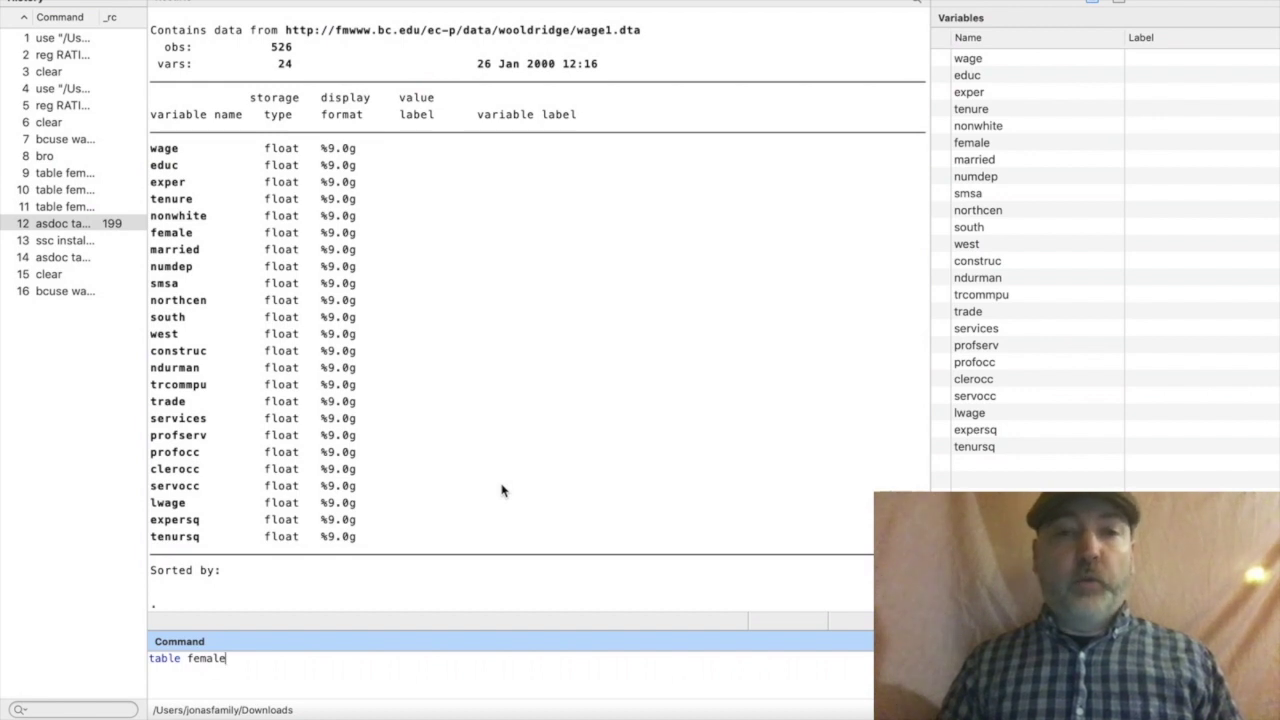
Tabulate female frequencies: 274 observations with value 0 and 252 with value 1.
{"action": "key", "text": "Return"}
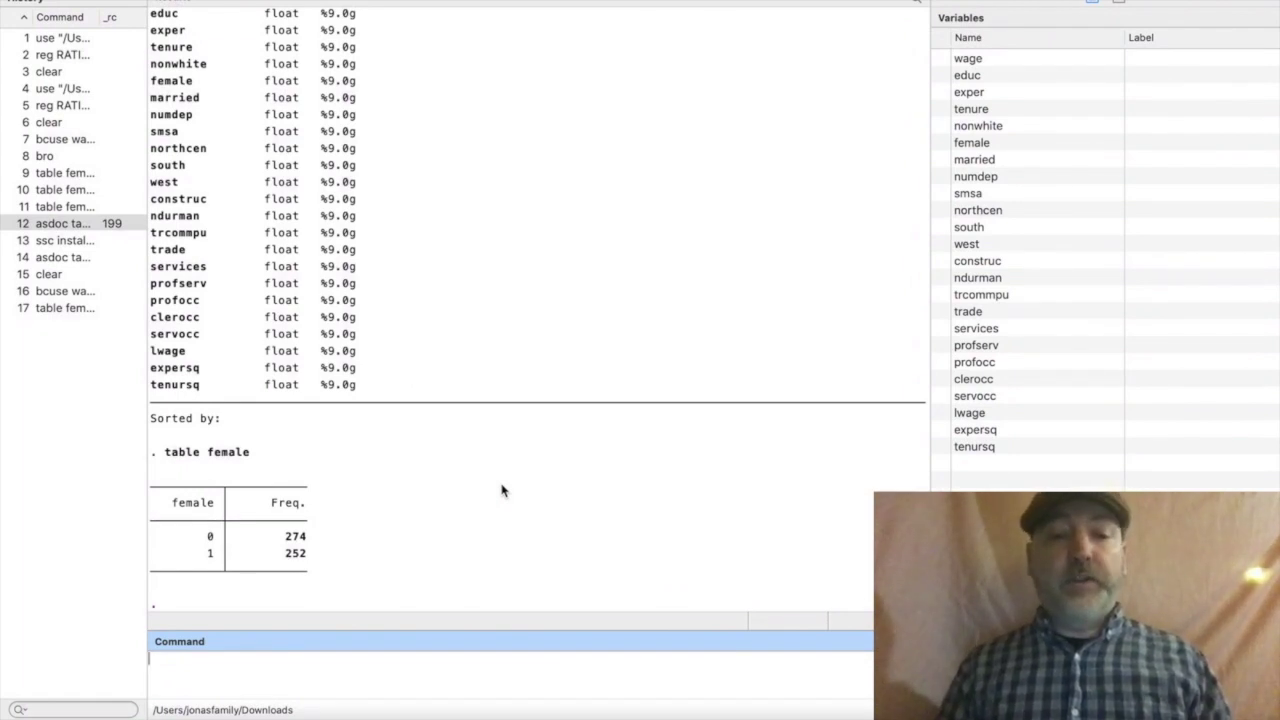
{"action": "type", "text": "table fe"}
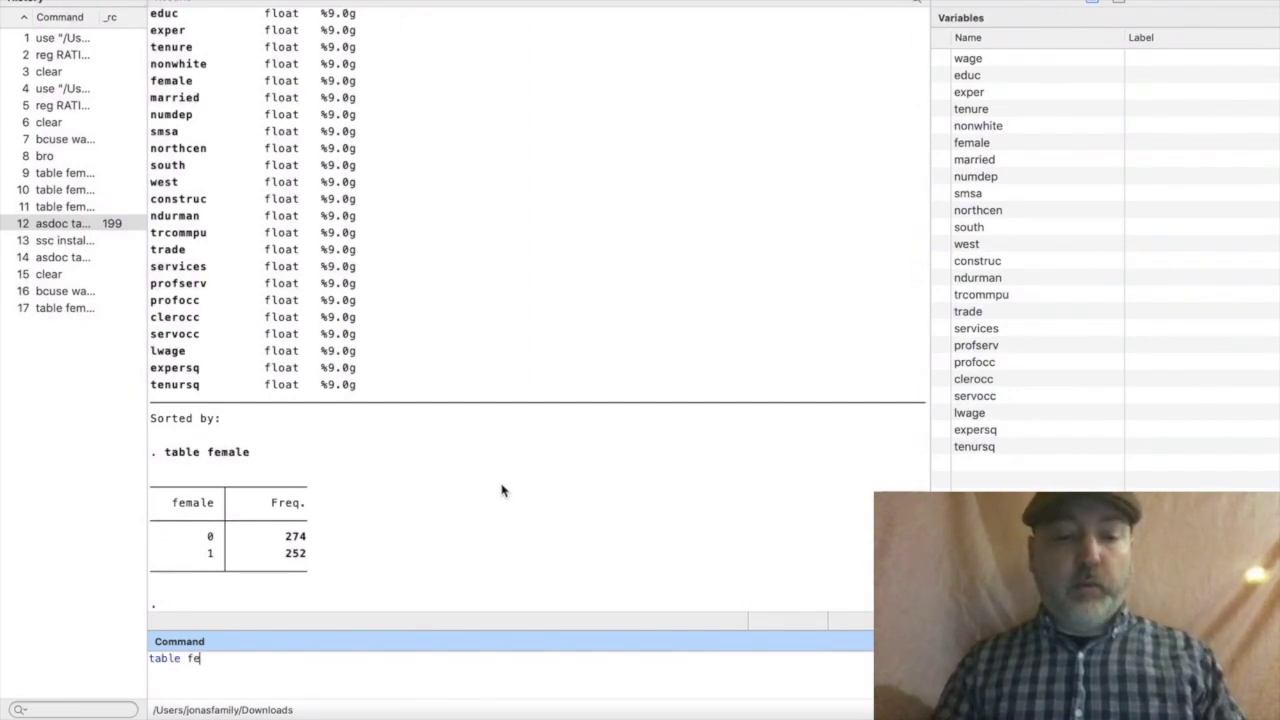
{"action": "type", "text": "male,"}
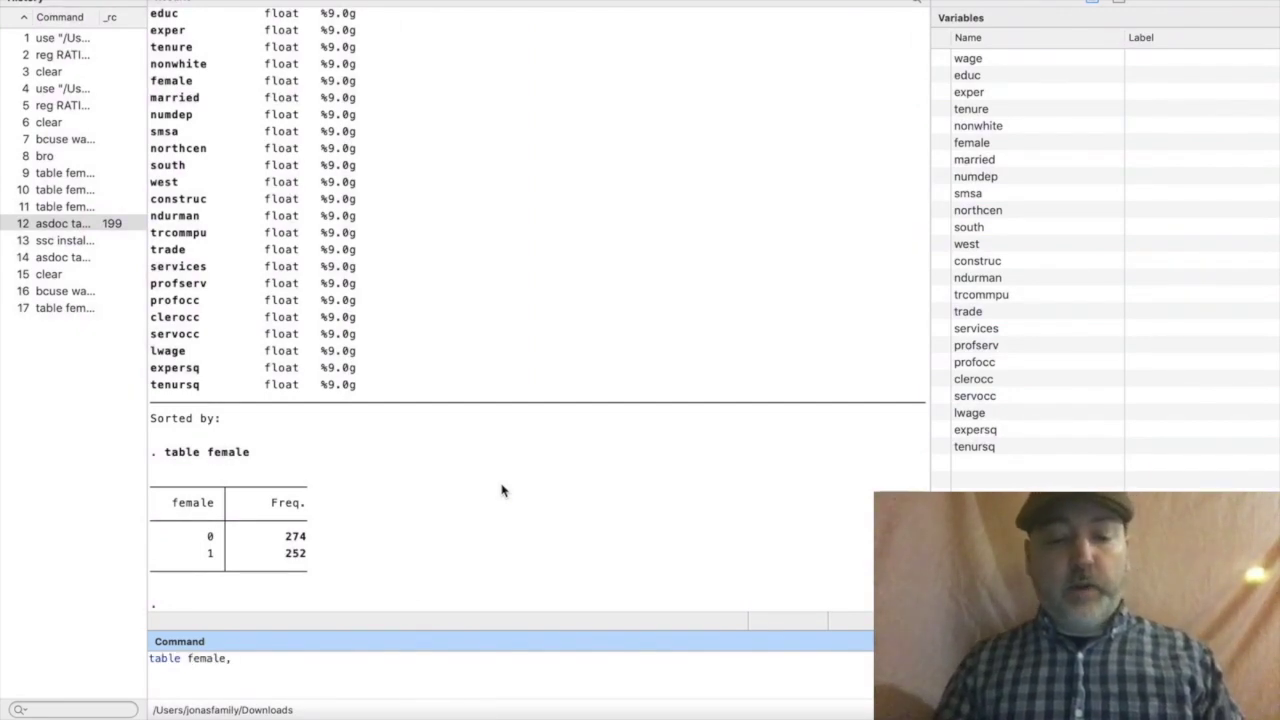
{"action": "type", "text": "c("}
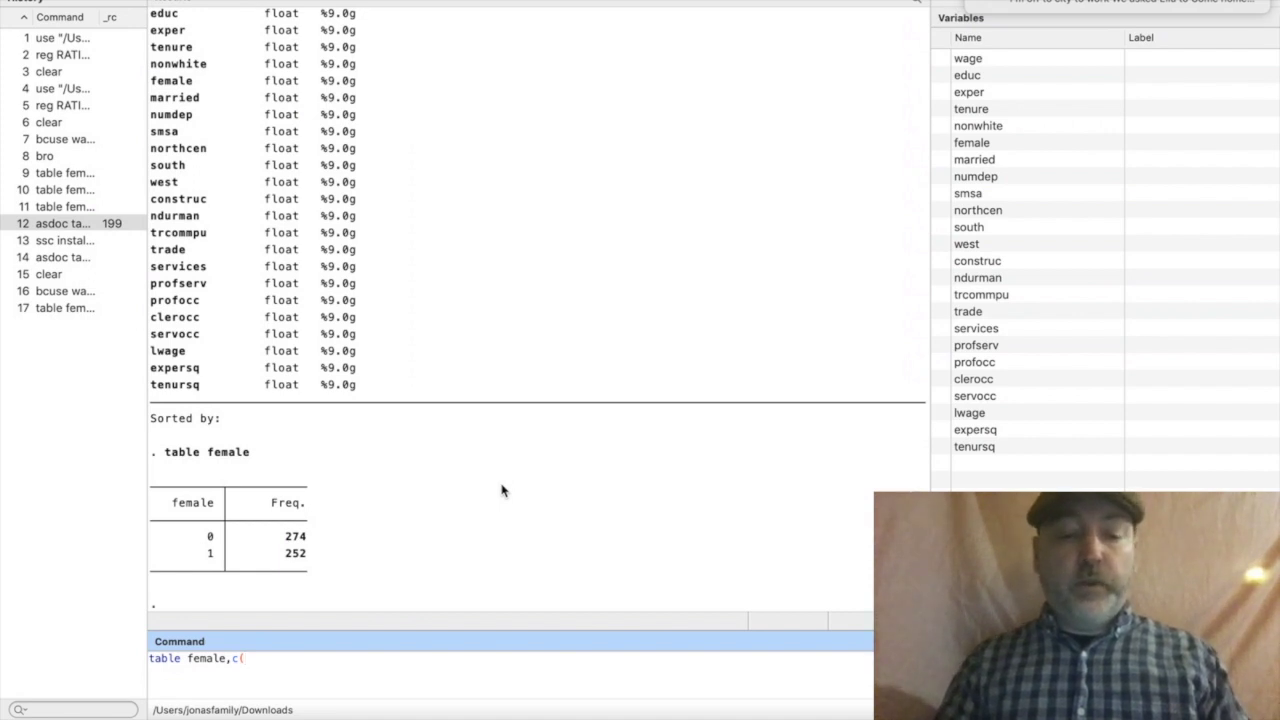
Run table female,c(mean wage mean educ mean exper freq) to show group means and counts.
{"action": "type", "text": "mena"}
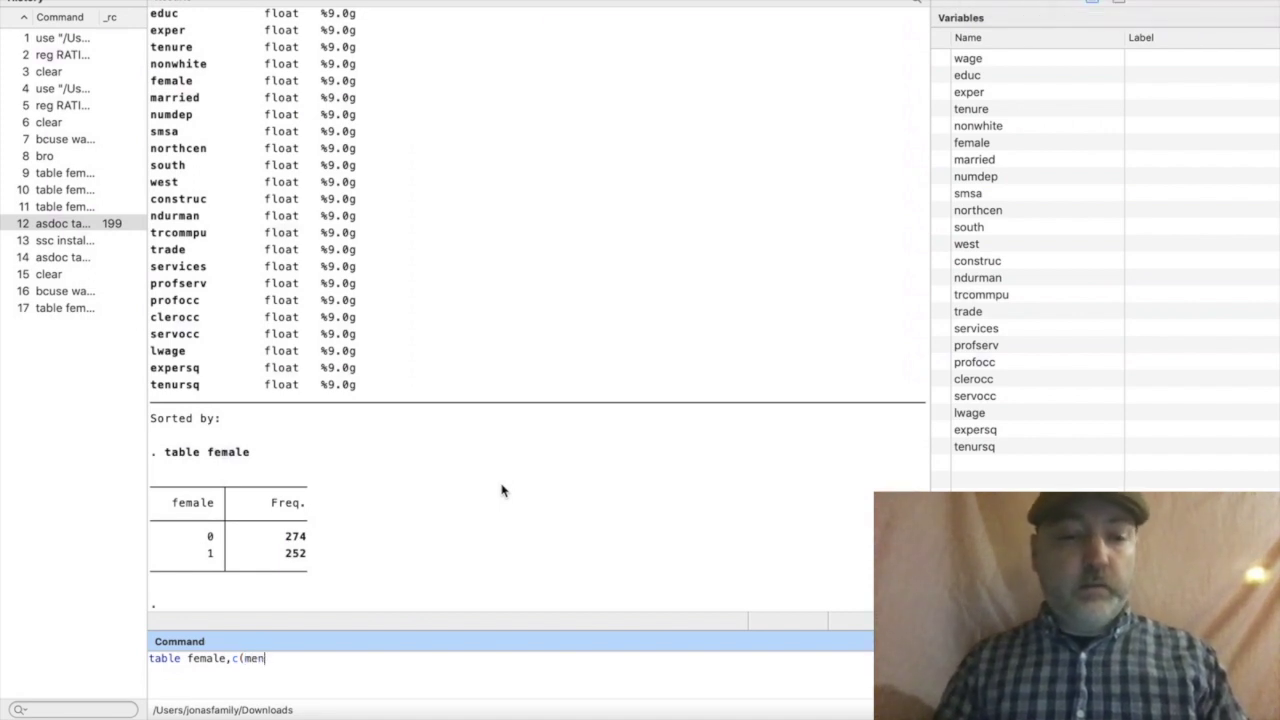
{"action": "key", "text": "BackSpace"}
{"action": "type", "text": "an"}
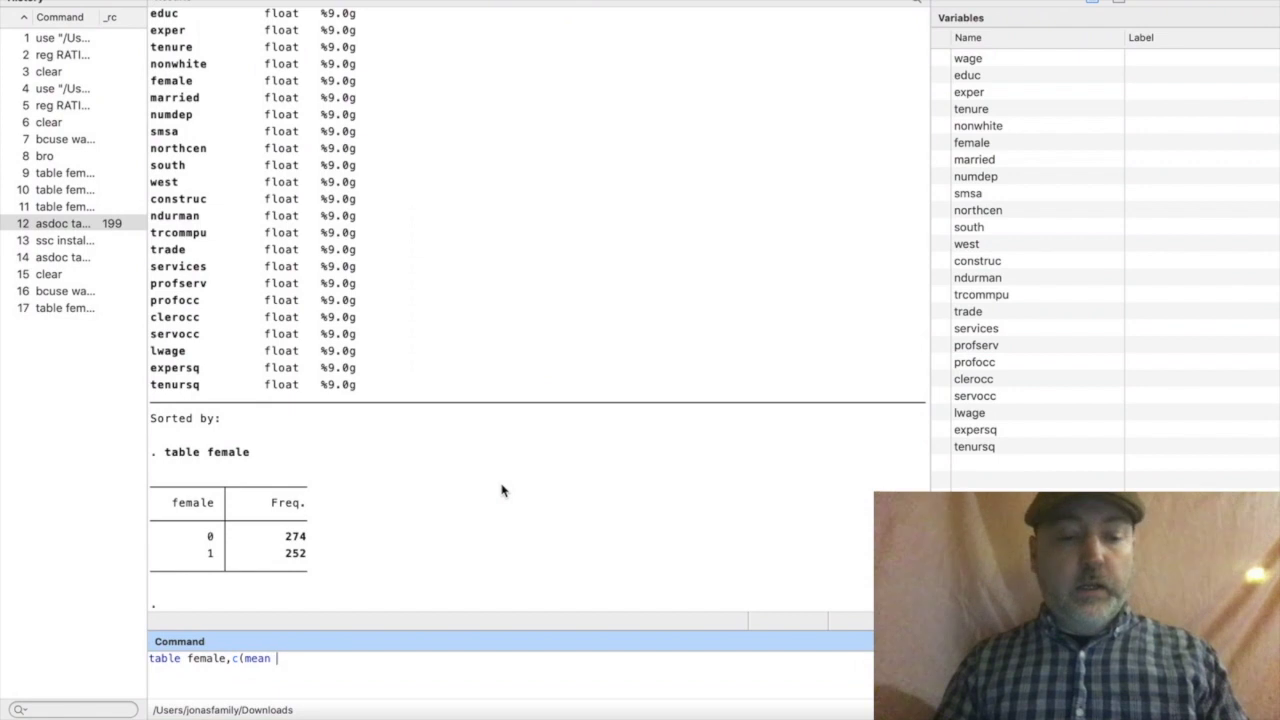
{"action": "type", "text": " wage"}
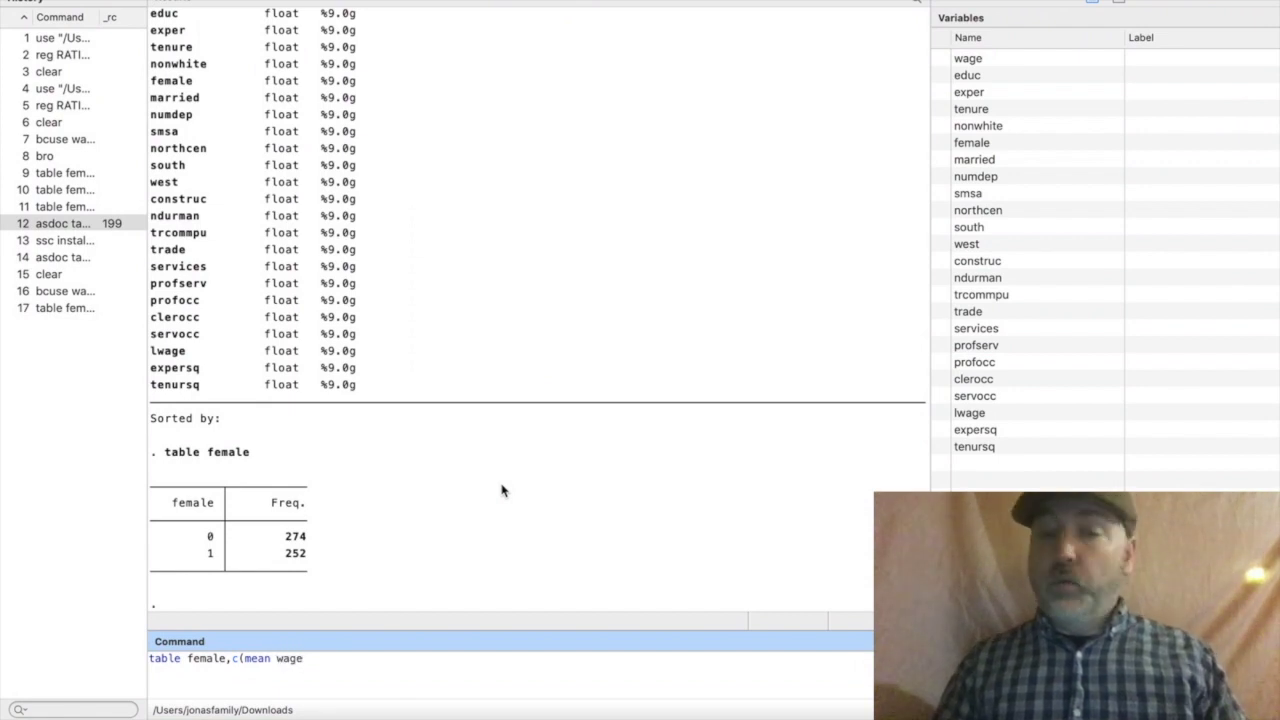
{"action": "type", "text": " mean"}
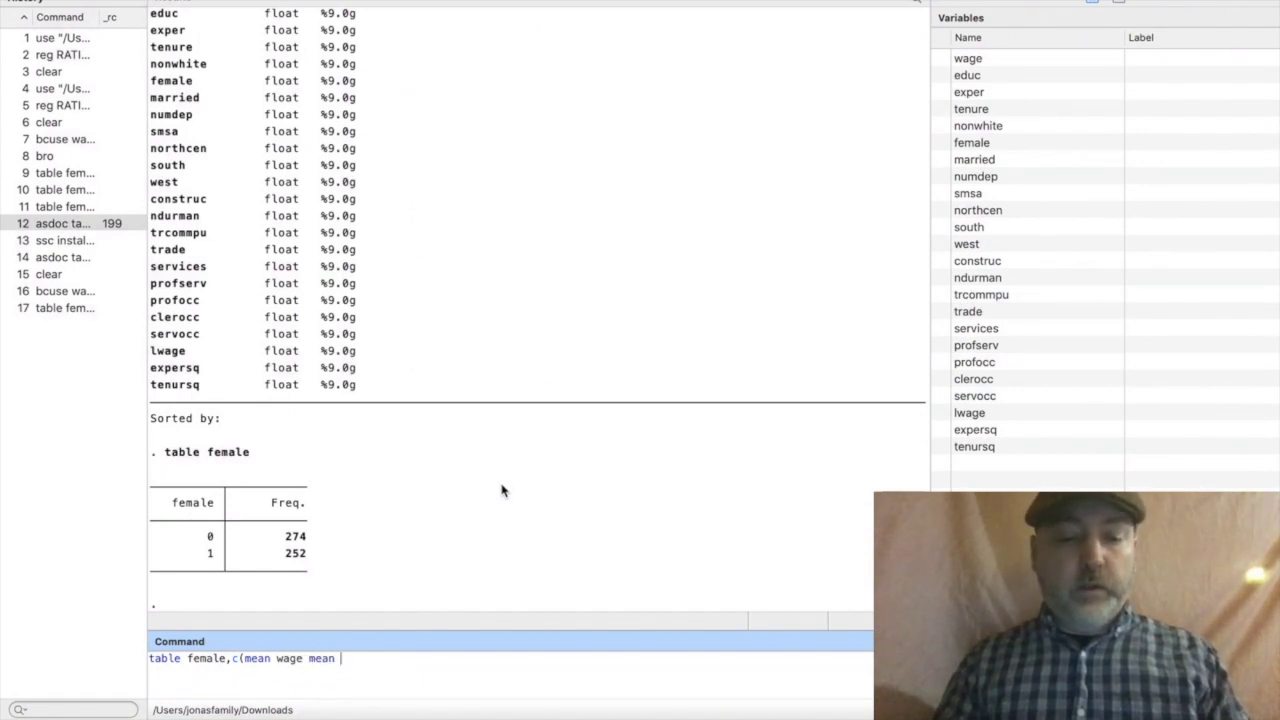
{"action": "type", "text": " educ mena"}
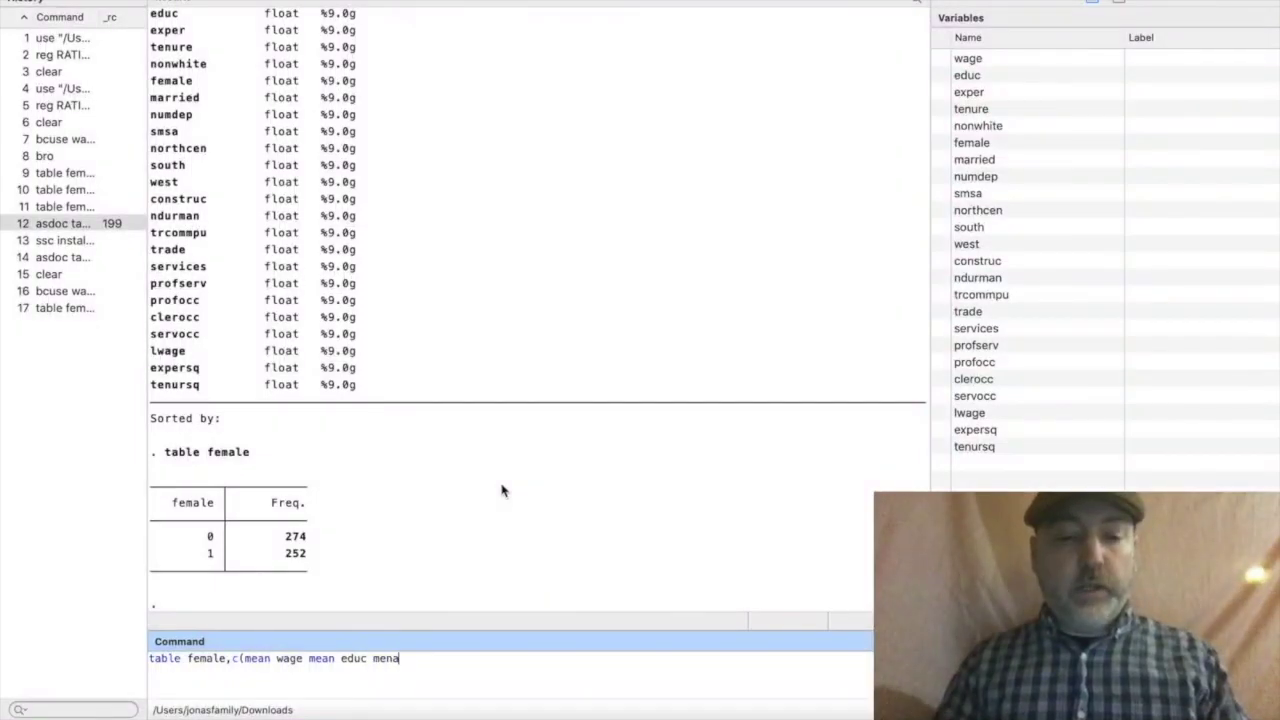
{"action": "key", "text": "BackSpace"}
{"action": "key", "text": "BackSpace"}
{"action": "type", "text": "and"}
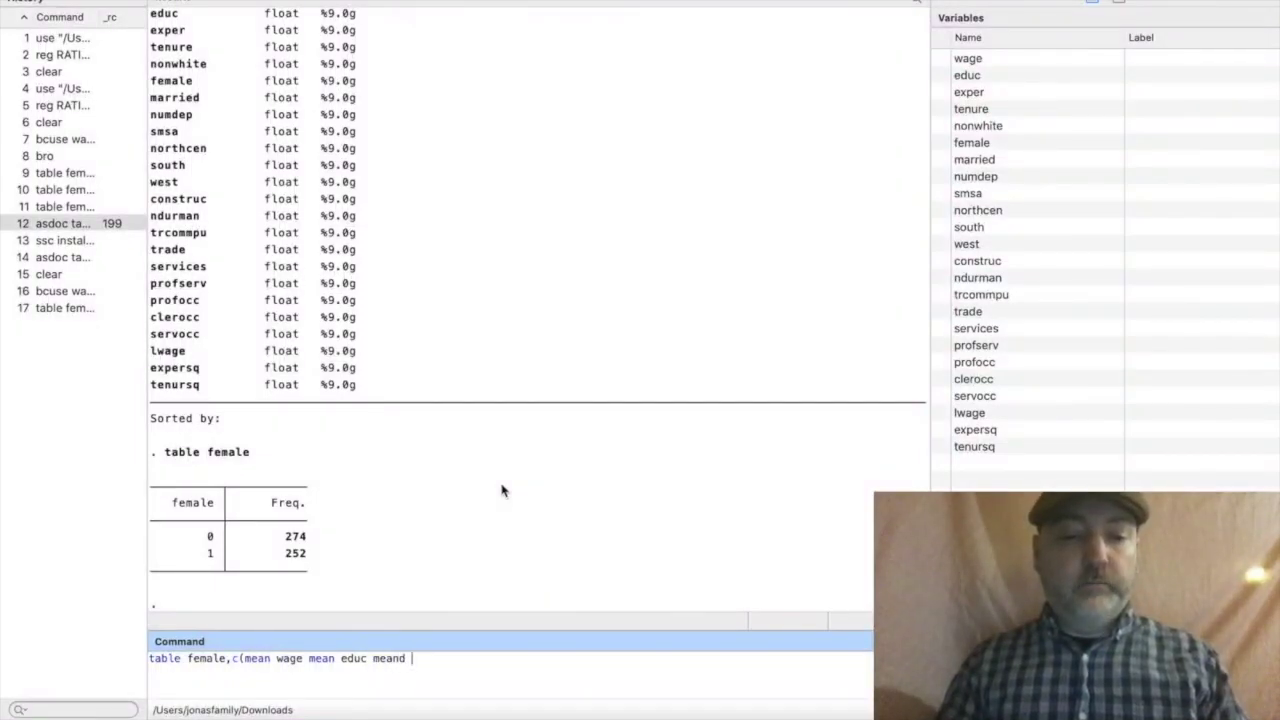
{"action": "key", "text": "BackSpace"}
{"action": "key", "text": "BackSpace"}
{"action": "type", "text": "e"}
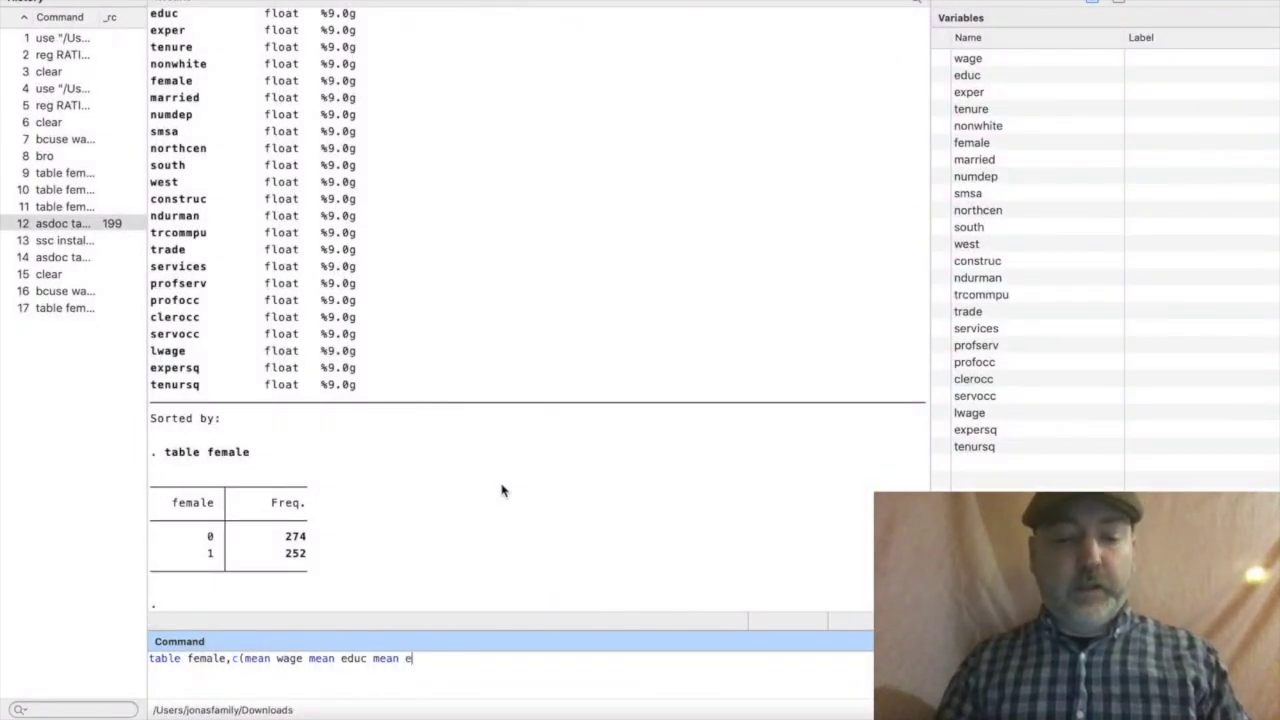
{"action": "type", "text": "xper freq)"}
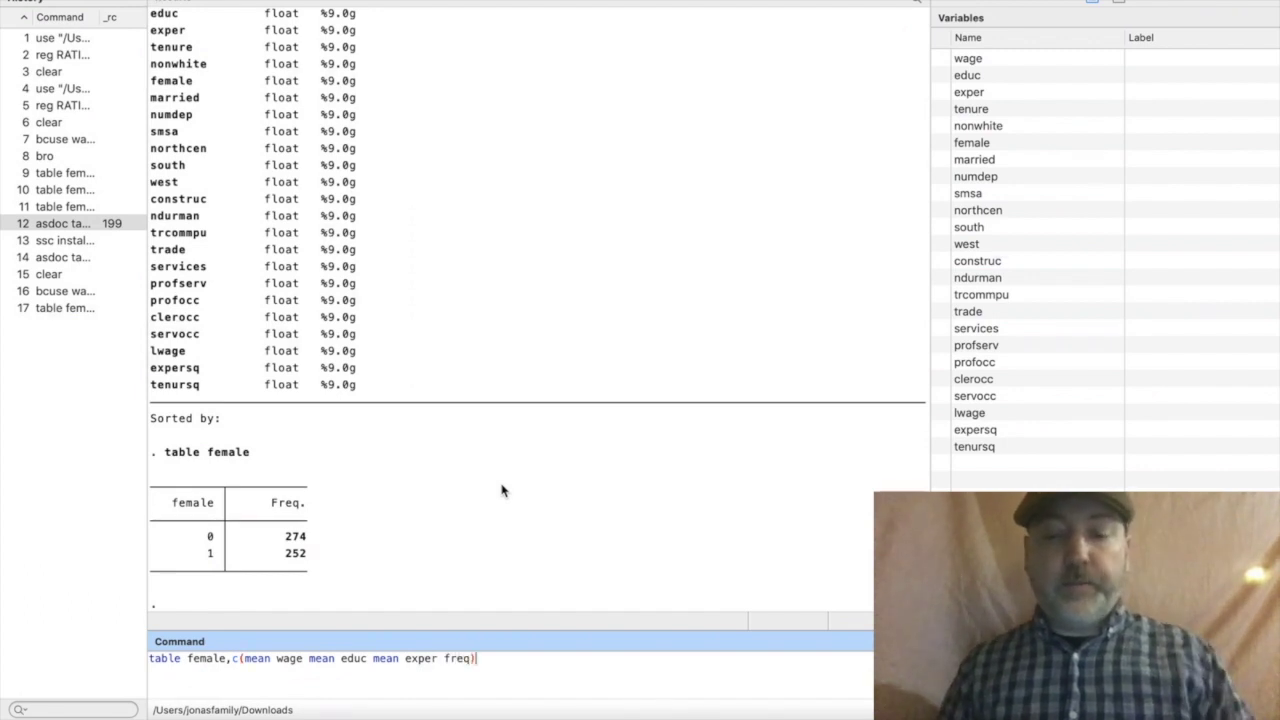
{"action": "key", "text": "Return"}
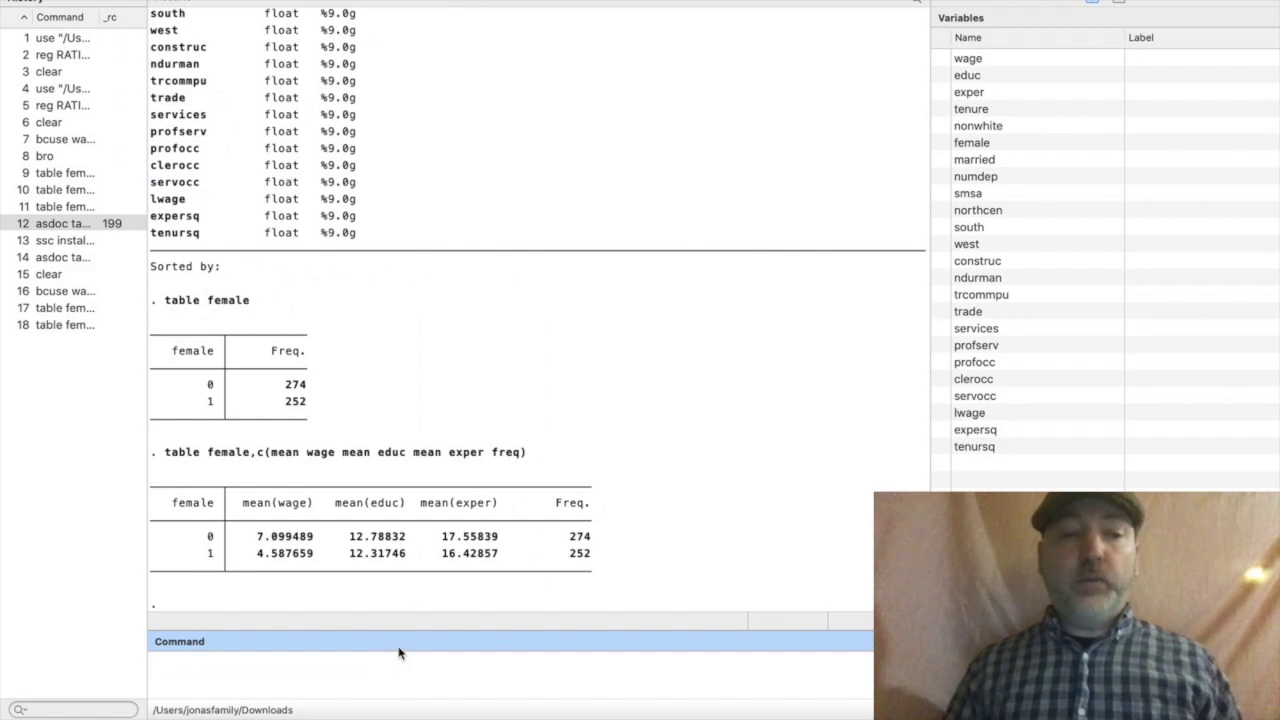
Rerun the recalled table command prefixed with asdoc to append it to Myfile.doc.
{"action": "left_click", "coordinate": [75, 330]}
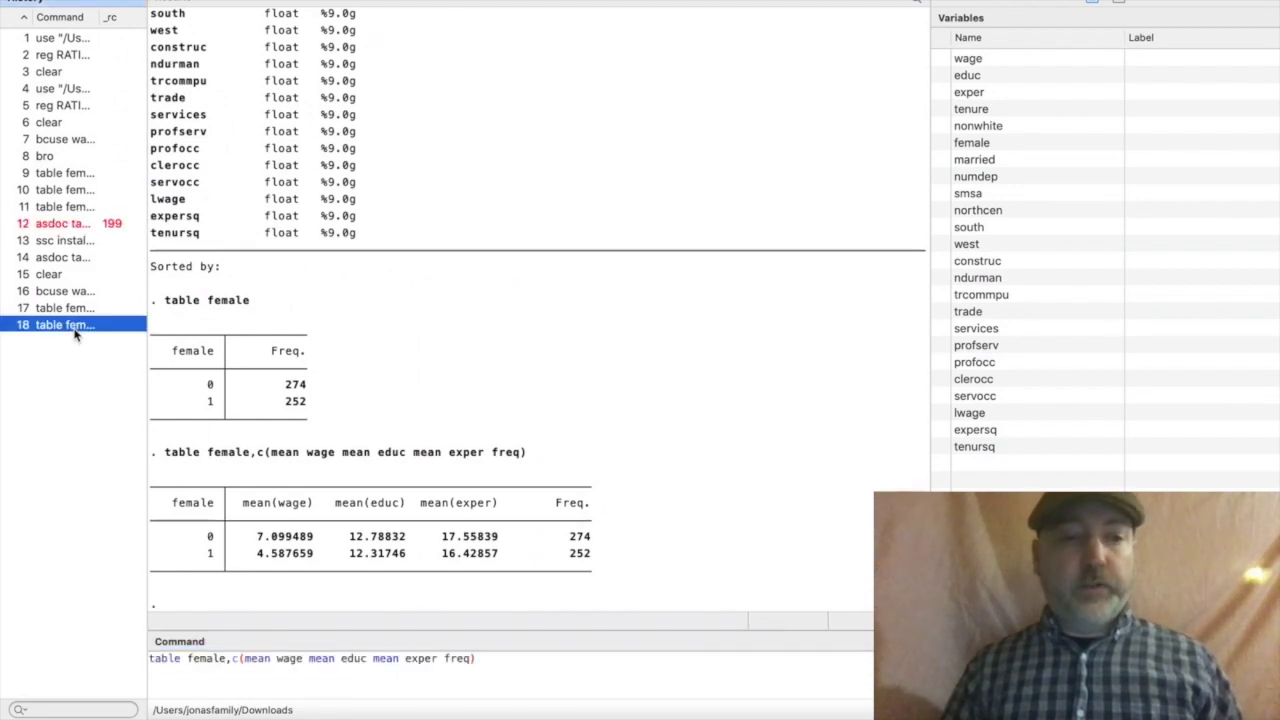
{"action": "left_click", "coordinate": [152, 665]}
{"action": "type", "text": "asdo"}
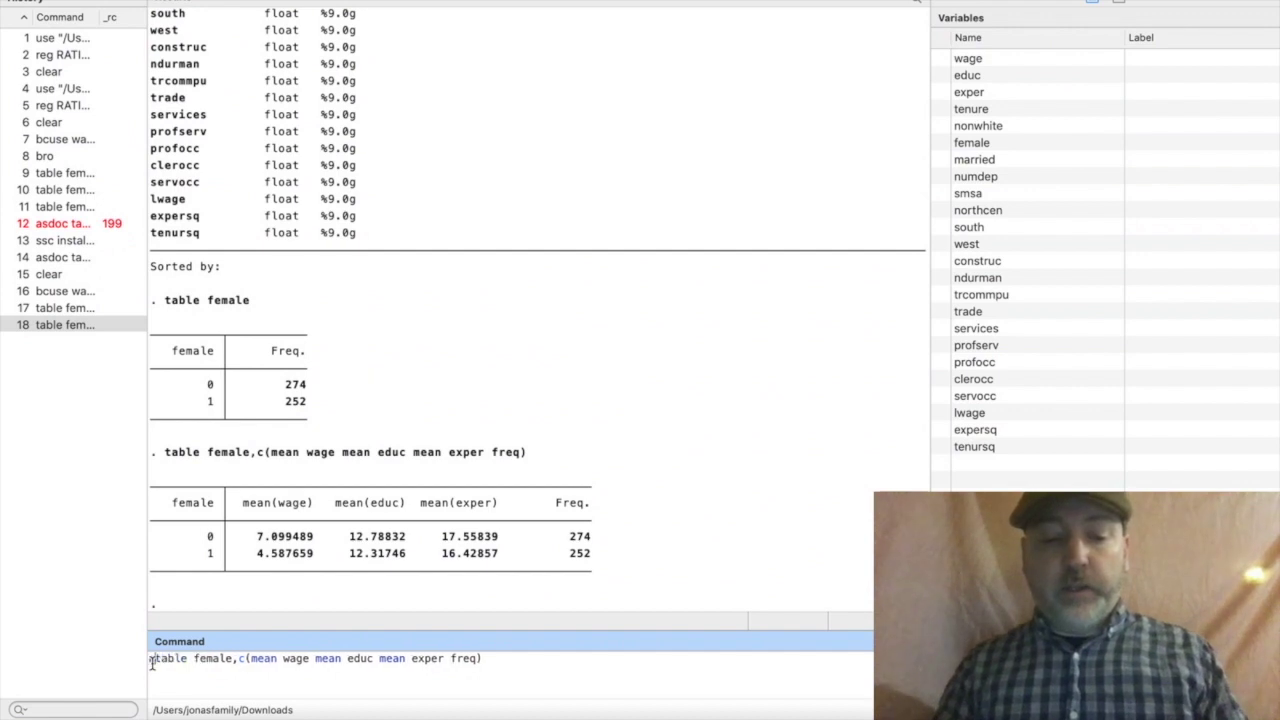
{"action": "type", "text": "c"}
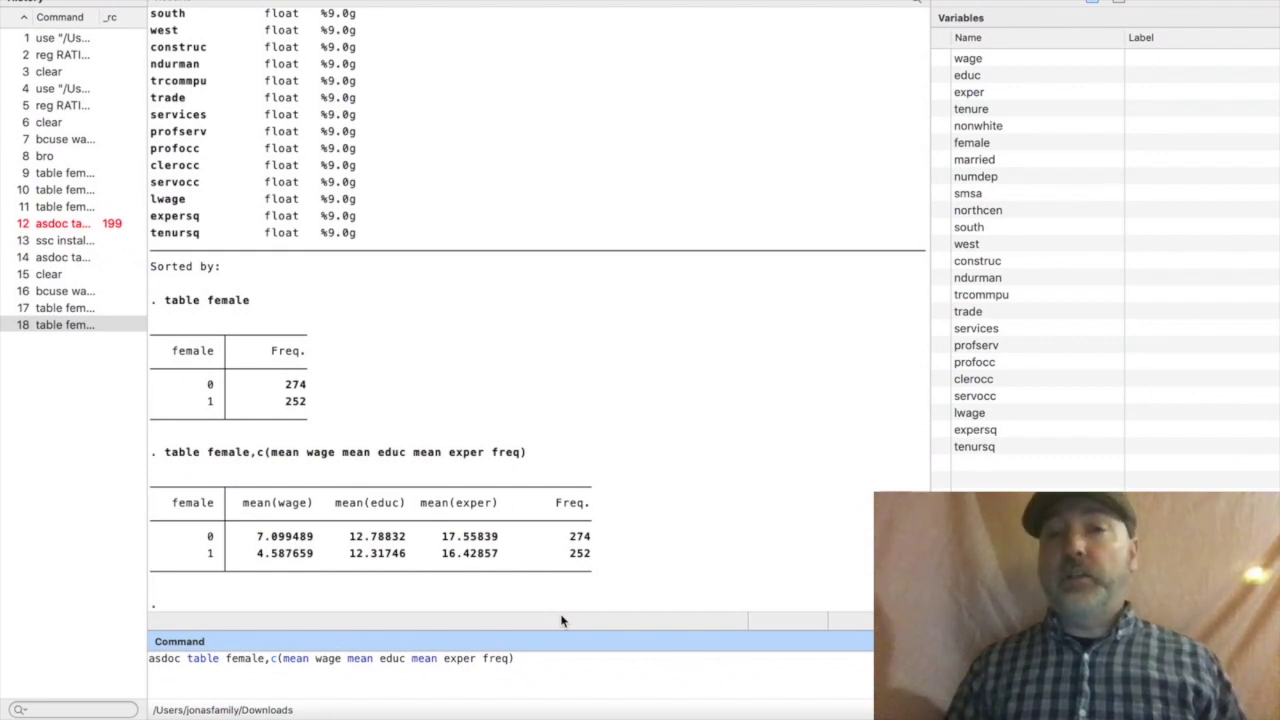
{"action": "left_click", "coordinate": [546, 661]}
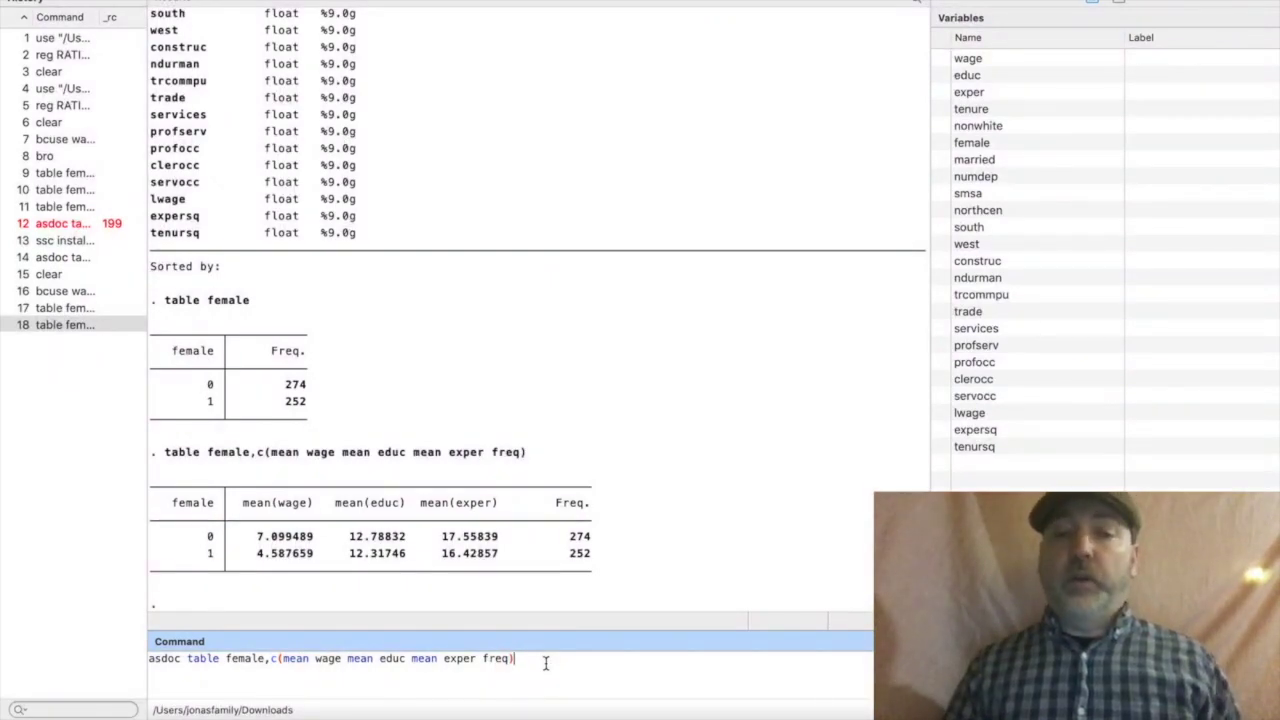
{"action": "key", "text": "Return"}
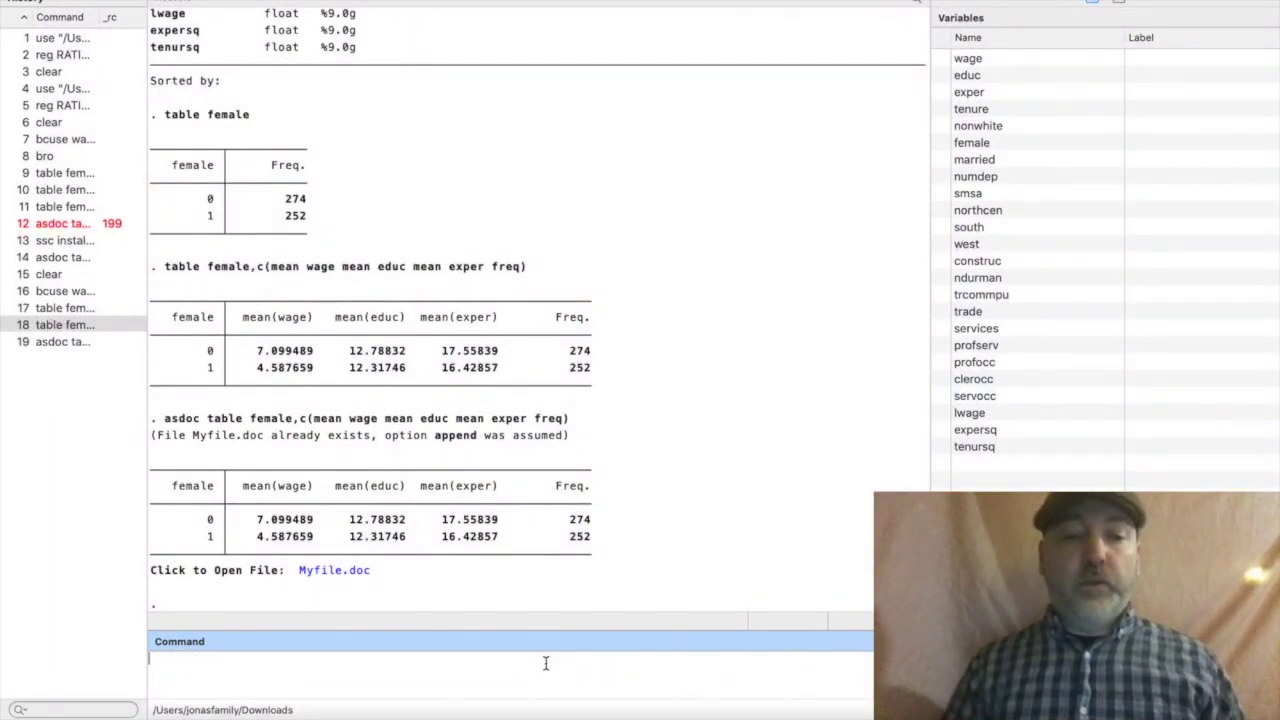
Open Myfile.doc full screen in Word to view both Tabulation of female tables.
{"action": "left_click", "coordinate": [350, 580]}
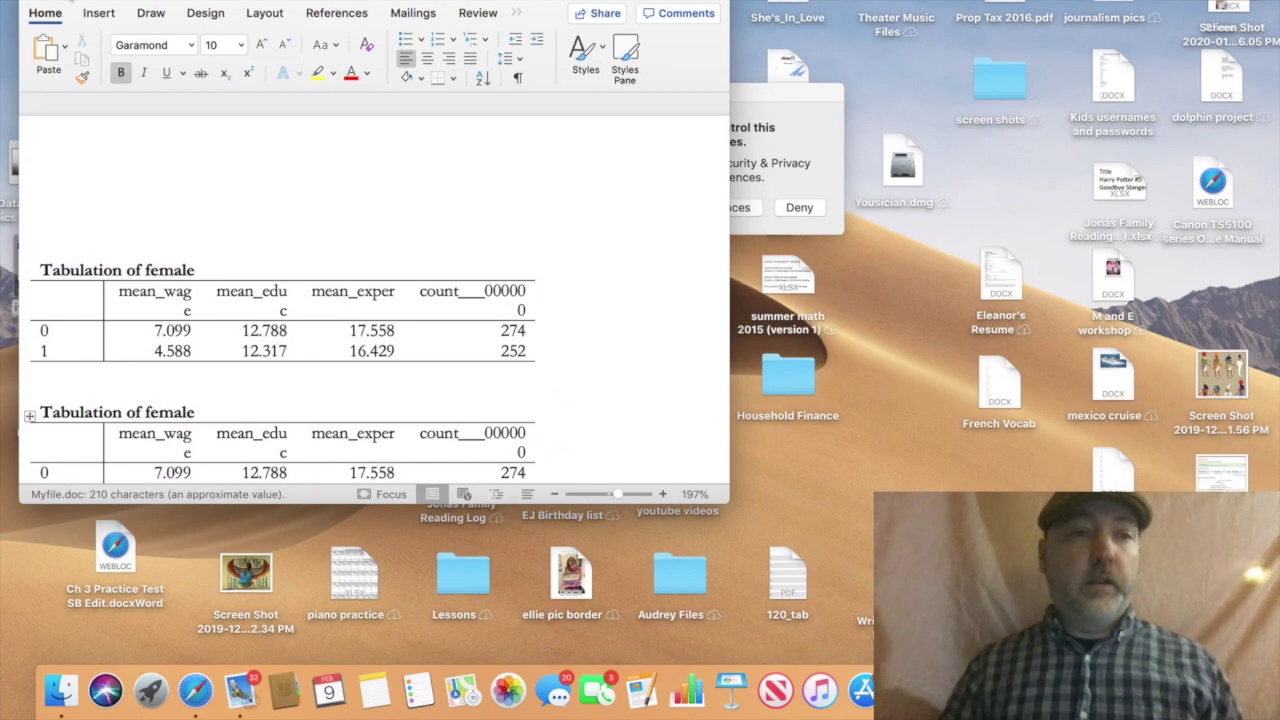
{"action": "left_click", "coordinate": [75, 3]}
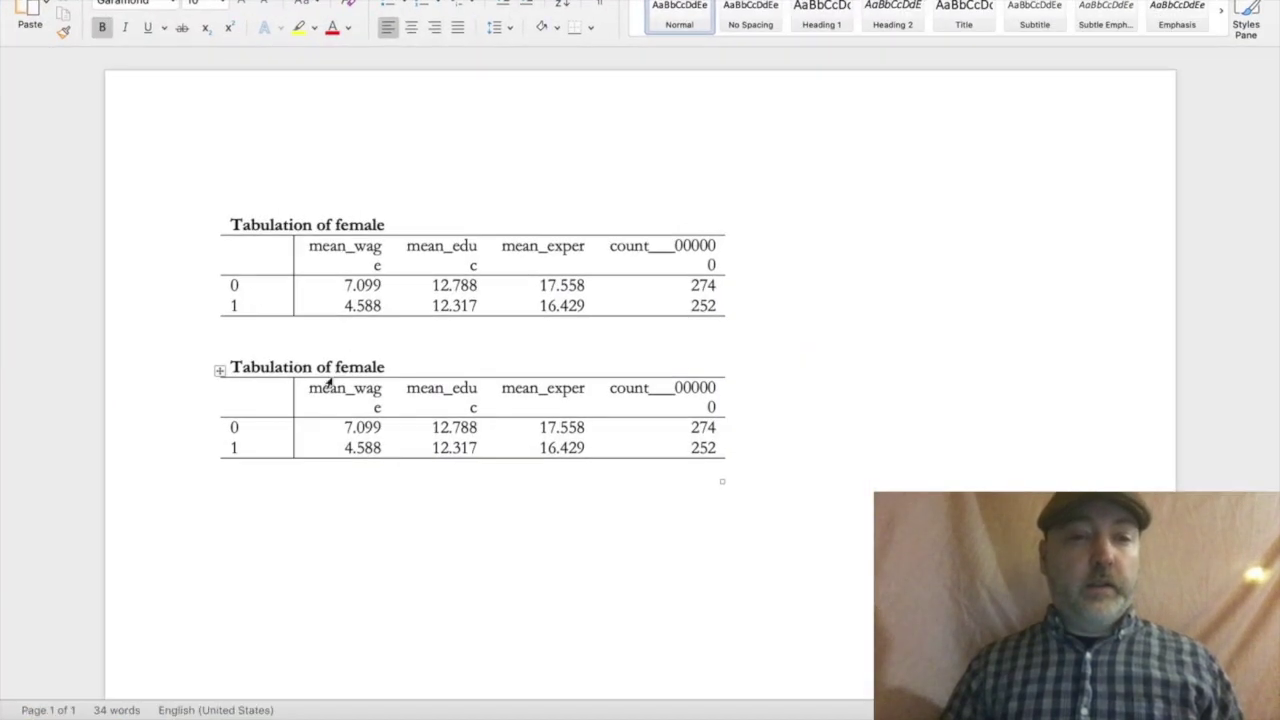